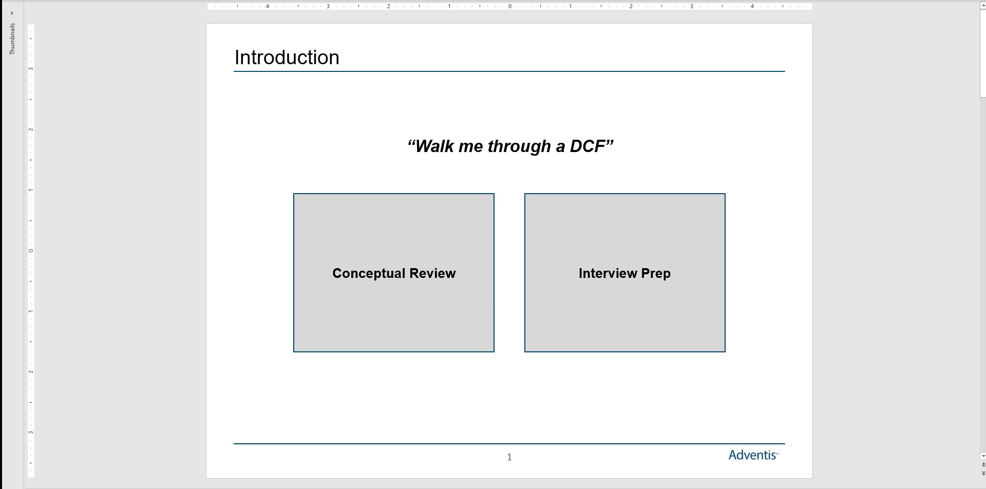
Advance the PowerPoint deck to slide 2, Time Value of Money.
key(Page_Down)
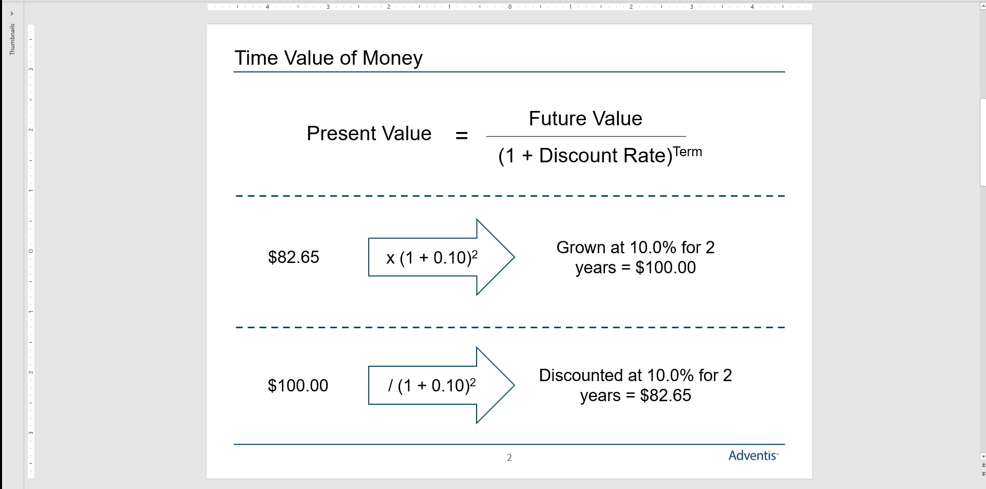
Advance to slide 3, the Discounted Cash Flow table of five-year free cash flow.
key(Page_Down)
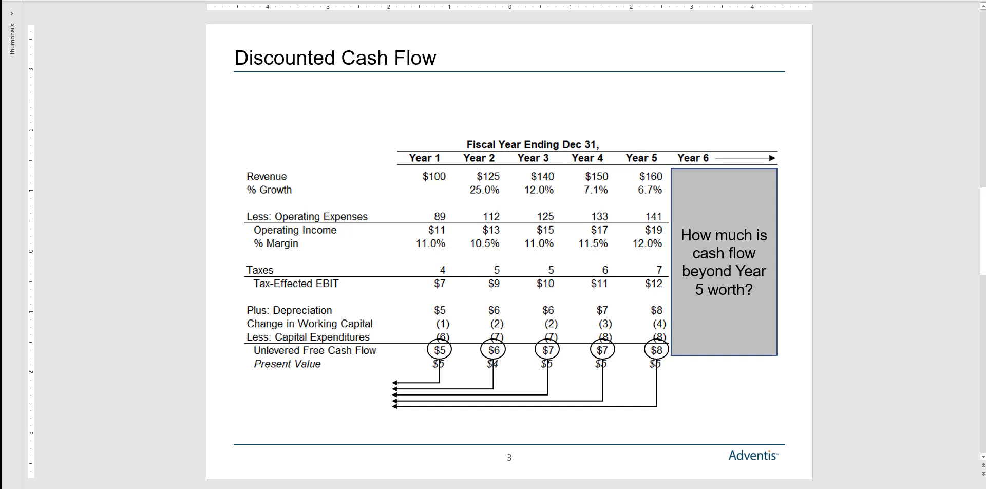
Advance to slide 4, Terminal Value: perpetuity growth versus exit multiple.
key(Page_Down)
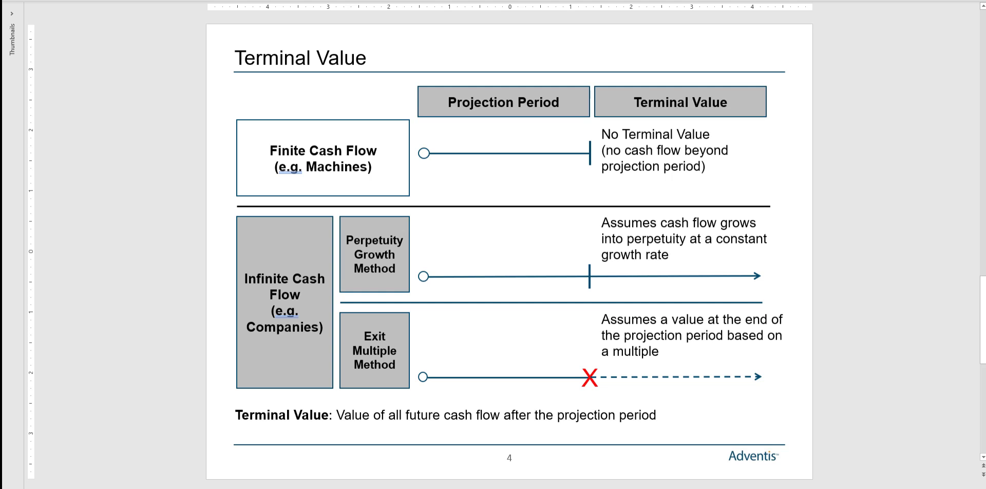
Switch from PowerPoint to the Excel DCF worksheet with Alt+Tab.
key(alt+Tab)
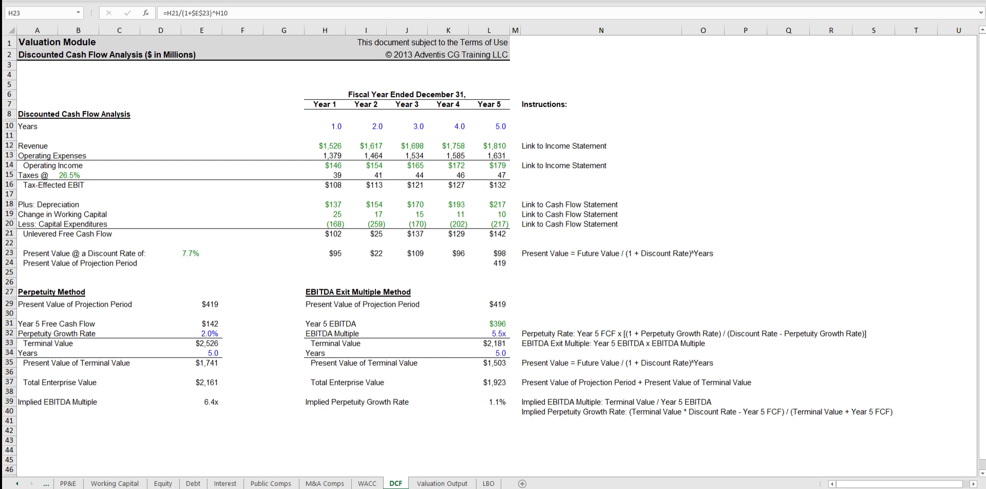
click(325, 126)
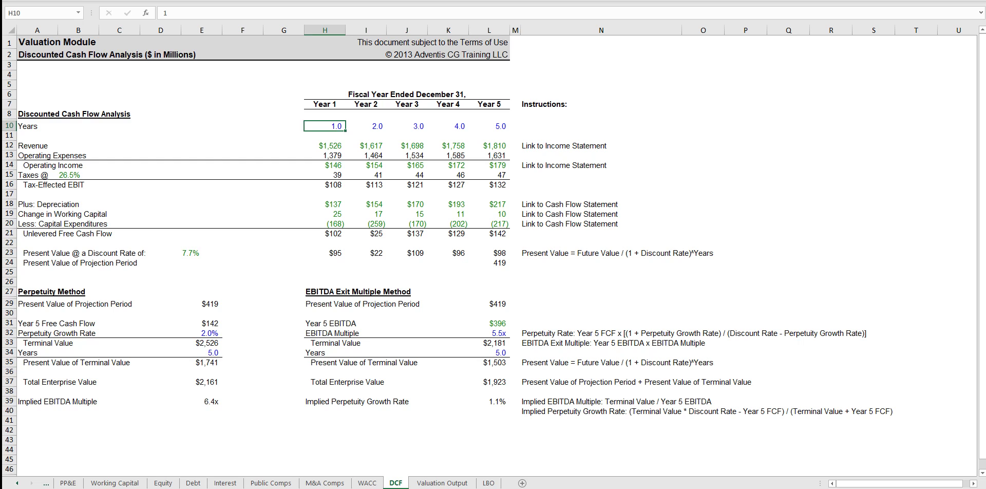
key(ctrl+shift+Right)
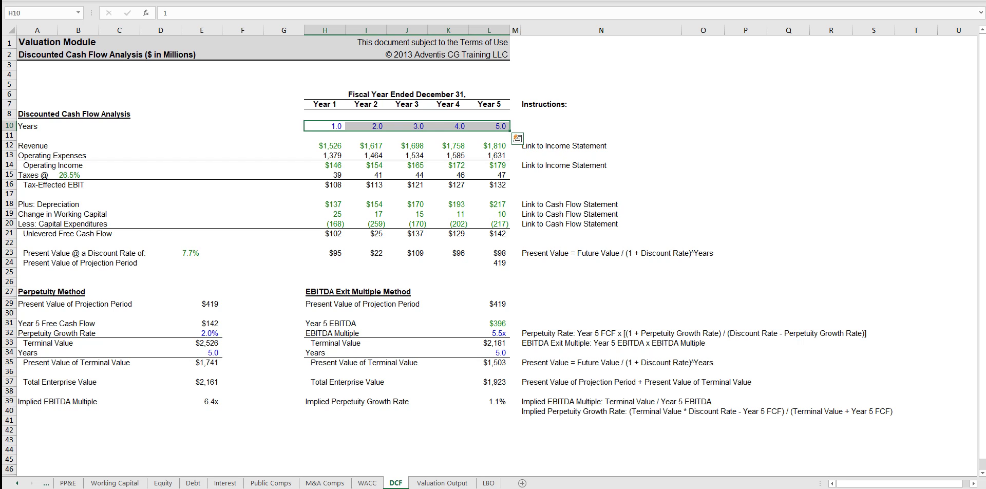
click(324, 145)
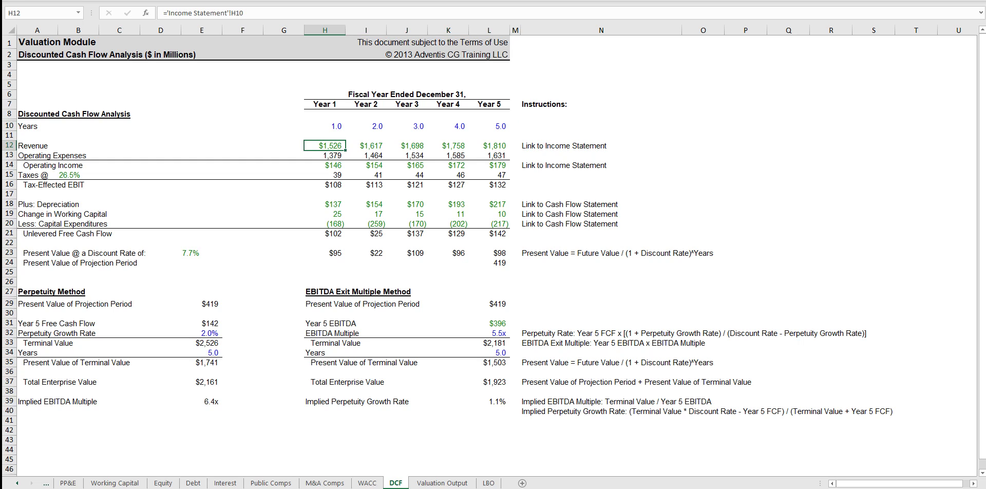
click(324, 155)
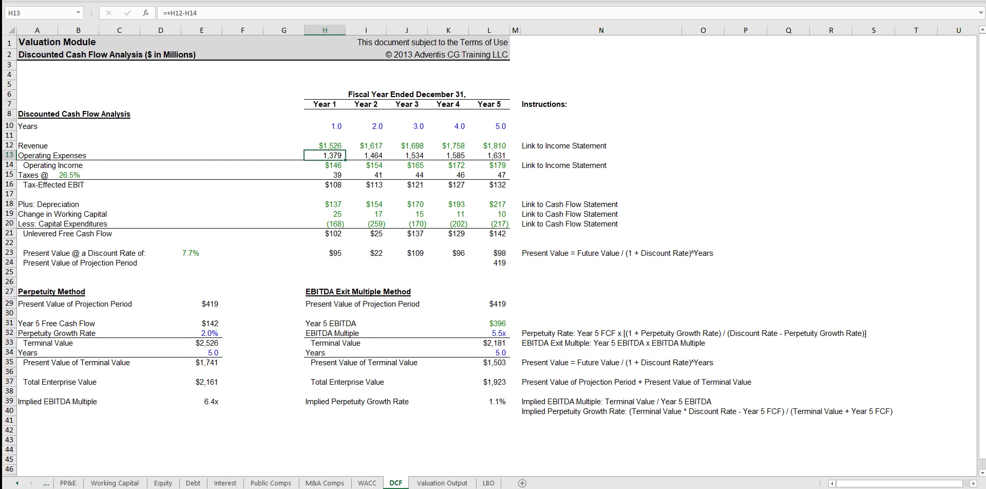
click(324, 165)
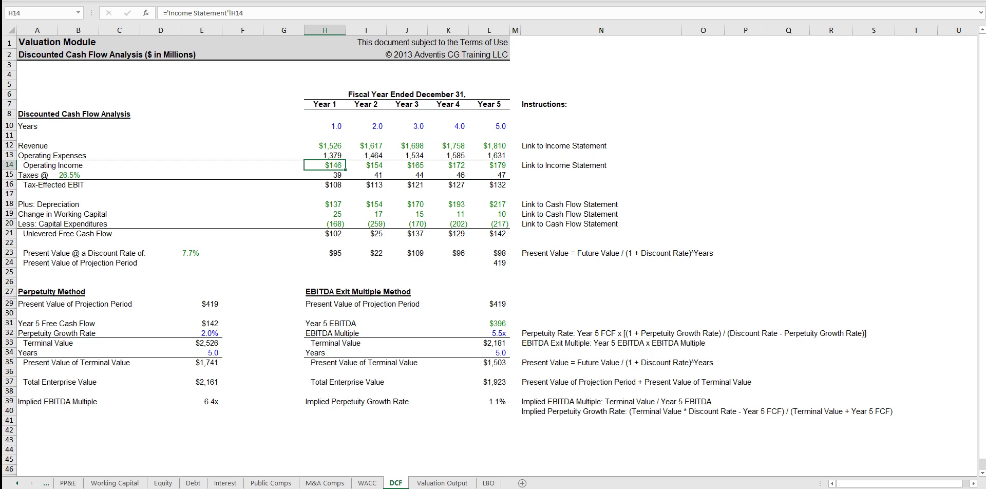
click(325, 175)
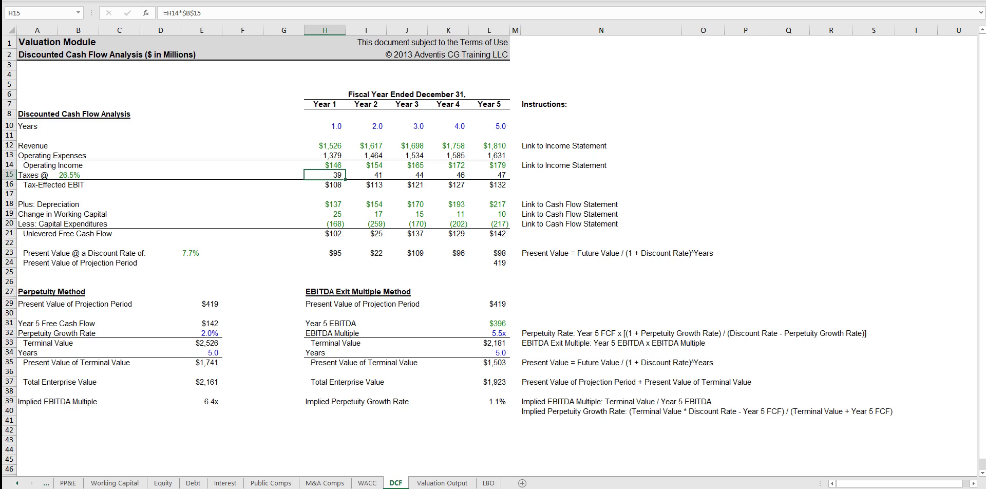
click(324, 184)
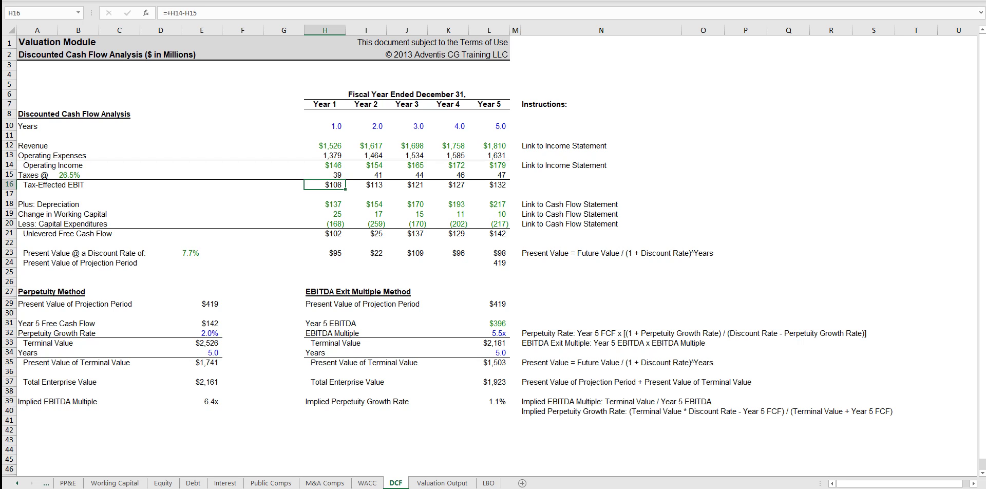
click(325, 204)
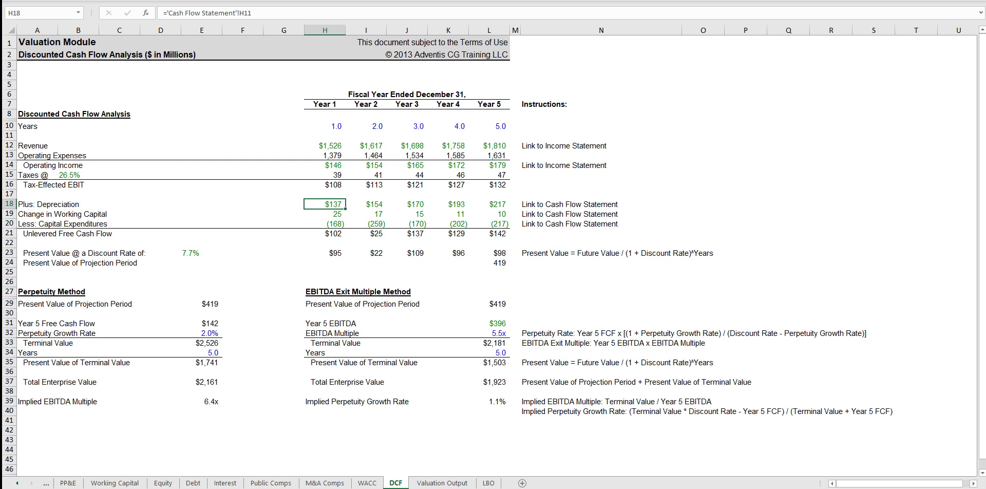
click(324, 214)
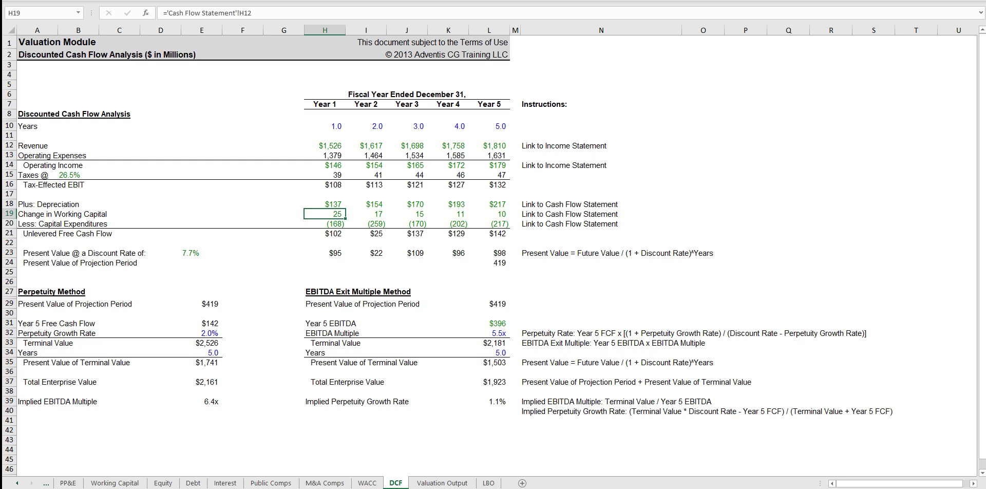
click(324, 223)
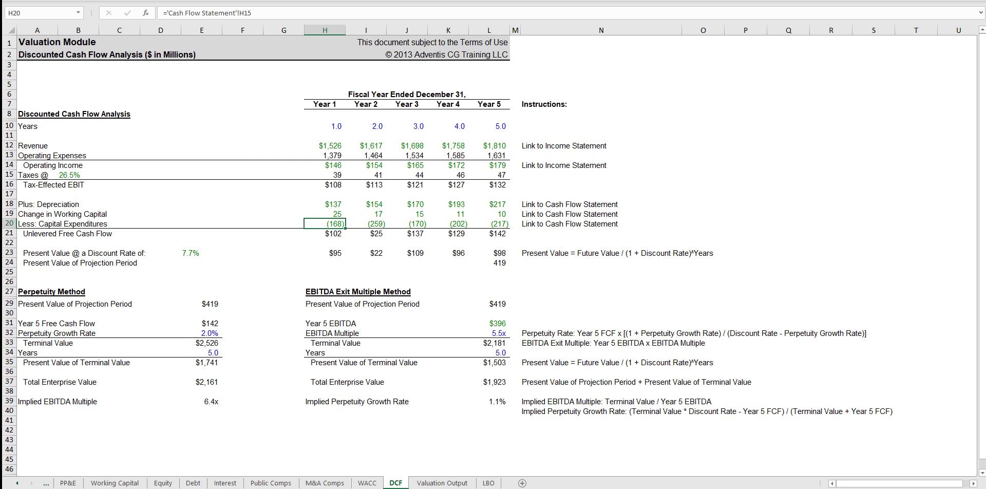
click(325, 233)
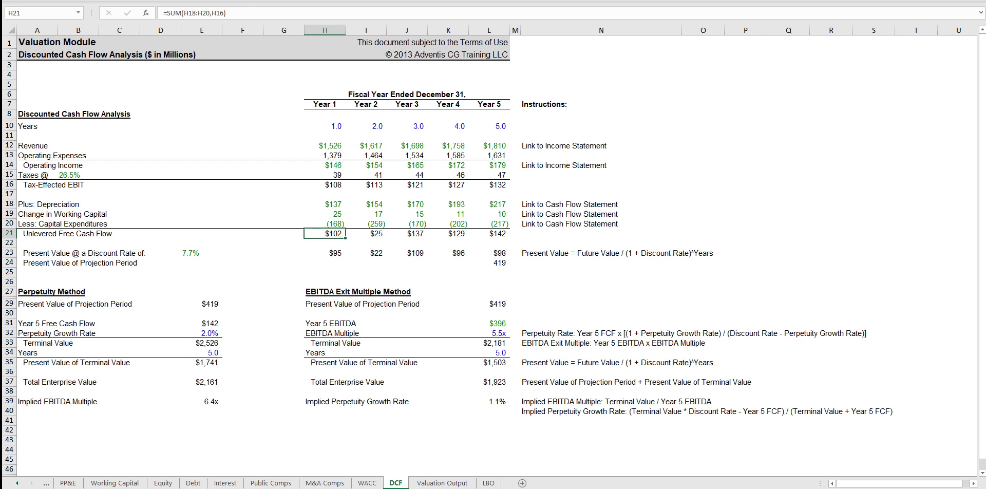
click(201, 252)
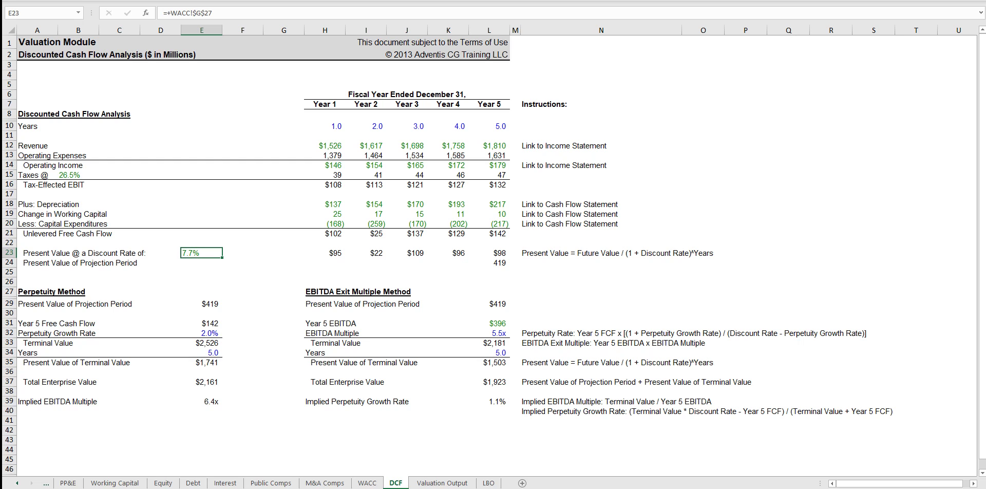
Review the Year 1 present value, then confirm L24's =SUM(H23:L23) totalling 419.
key(Right)
key(Right)
key(Right)
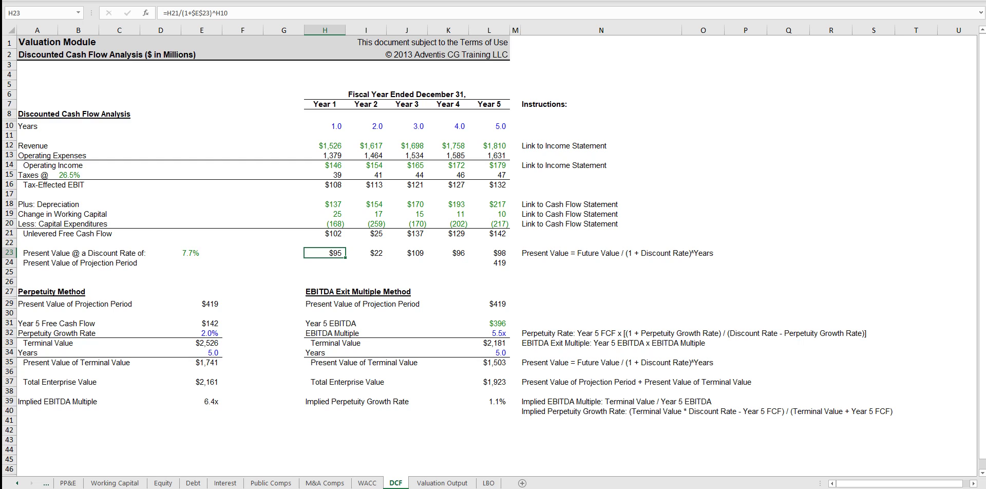
key(F2)
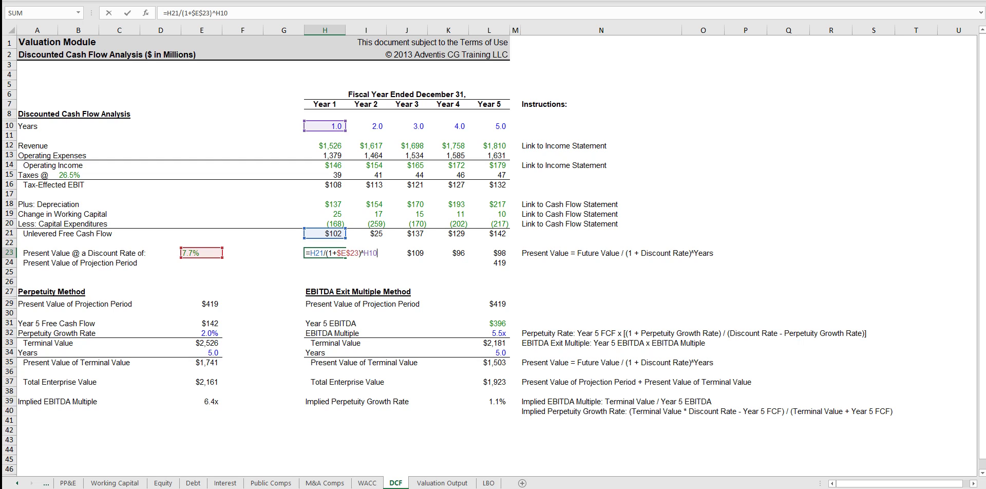
key(ctrl+Return)
key(Right)
key(Right)
key(Right)
key(Right)
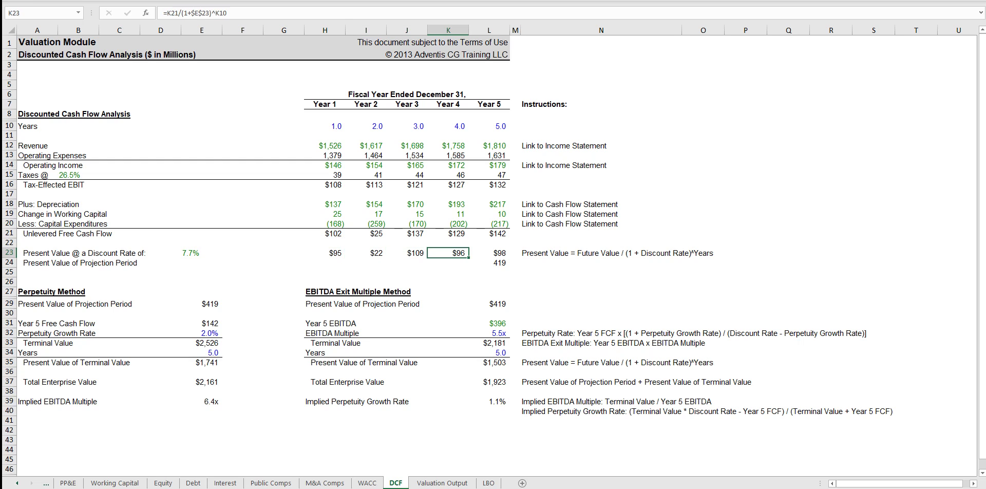
key(Down)
key(F2)
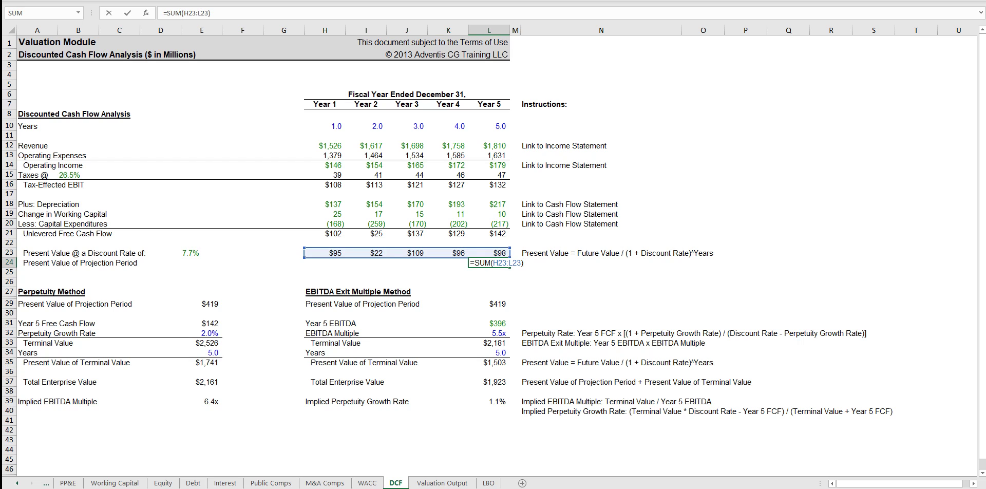
key(ctrl+Return)
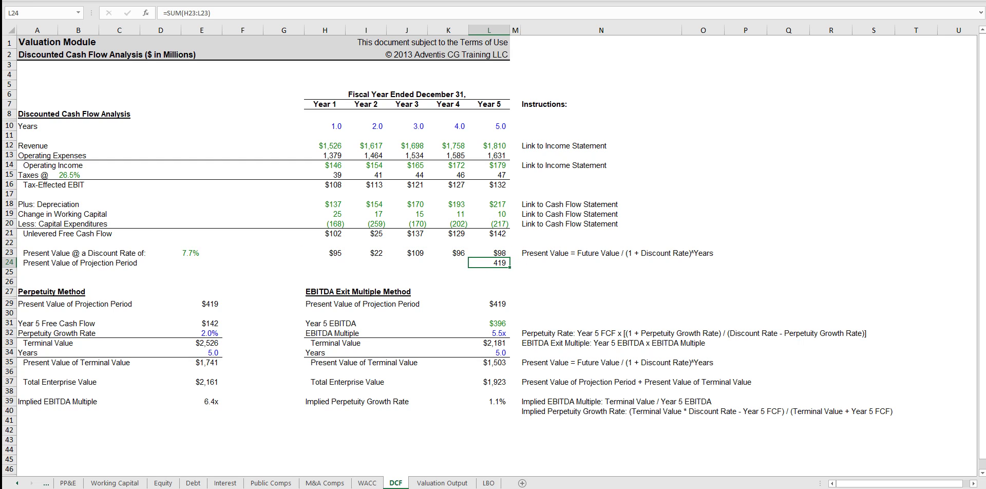
Confirm E29 links to the $419 present value; set E31 to =L21 for $142.
click(201, 303)
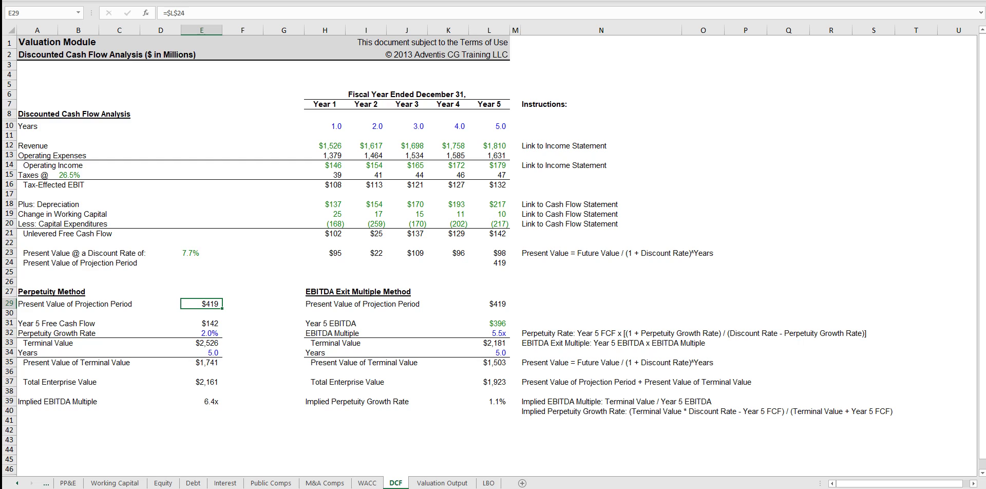
key(F2)
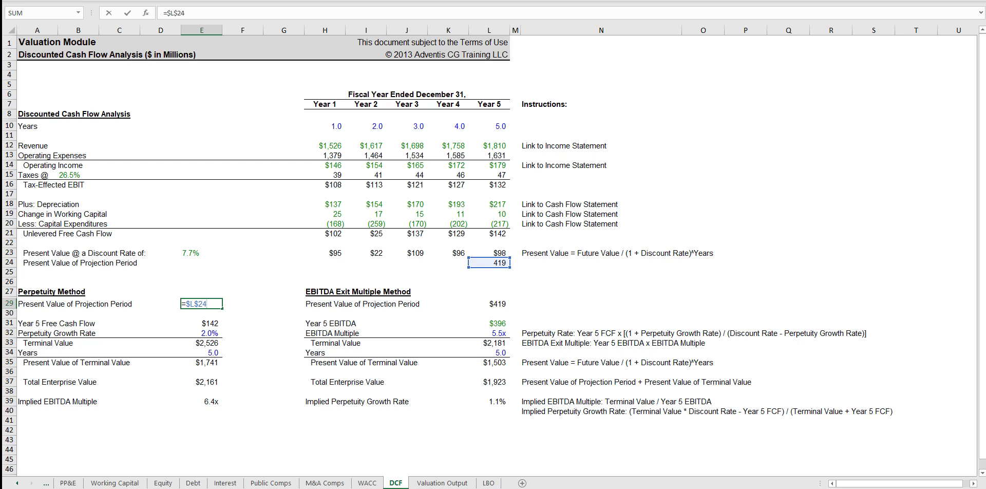
key(Return)
key(Down)
text(=L21)
key(Return)
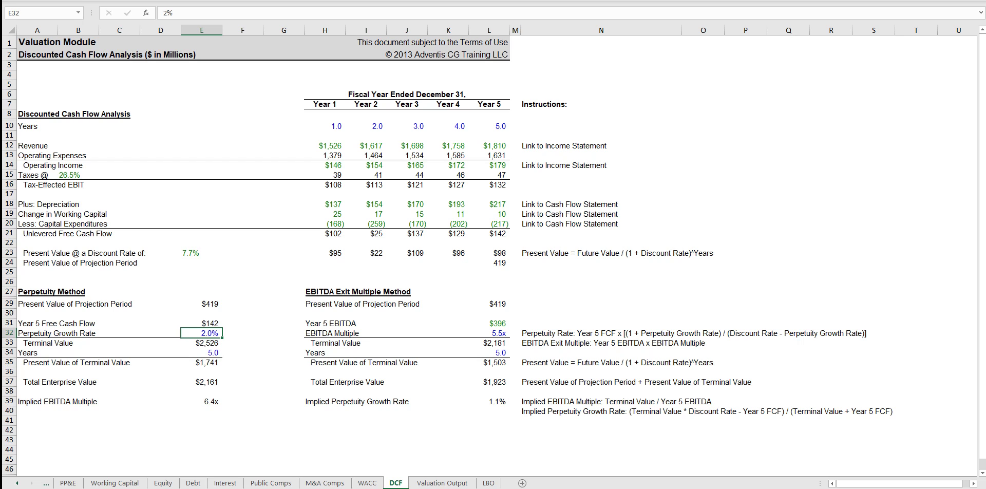
Confirm E33's terminal value formula =E31*((1+E32)/(E23-E32)), giving $2,526.
click(201, 343)
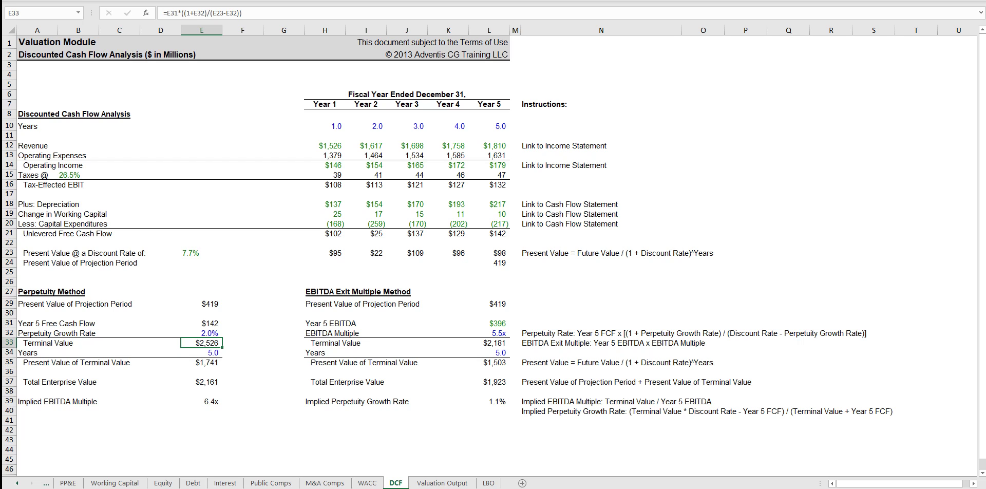
key(F2)
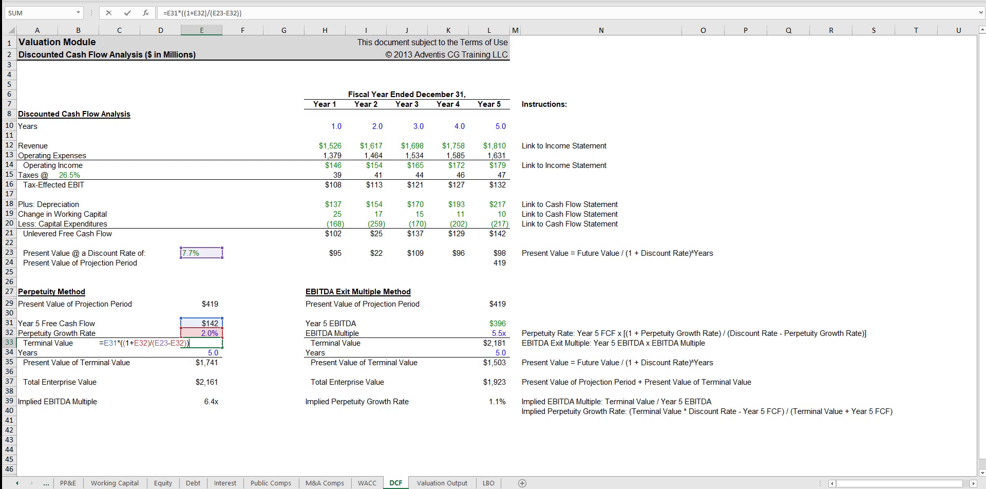
key(ctrl+Return)
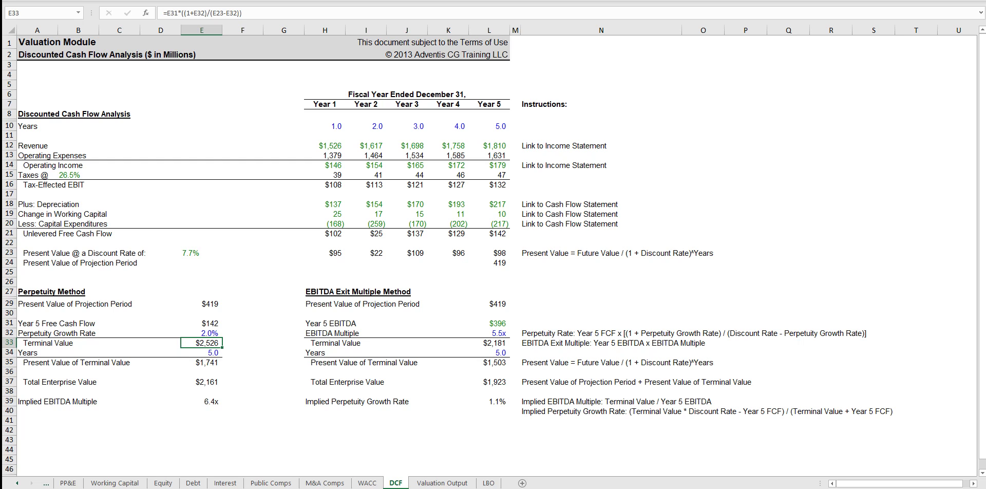
click(201, 362)
Check E35's =E33/(1+$E$23)^E34 giving $1,741, then open E37's =E29+E35.
key(F2)
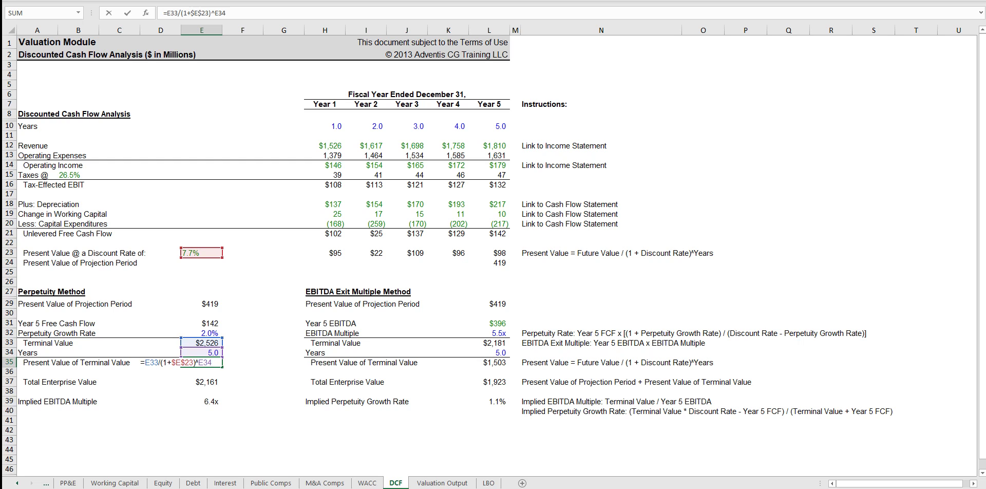
key(Escape)
key(Down)
key(Down)
key(F2)
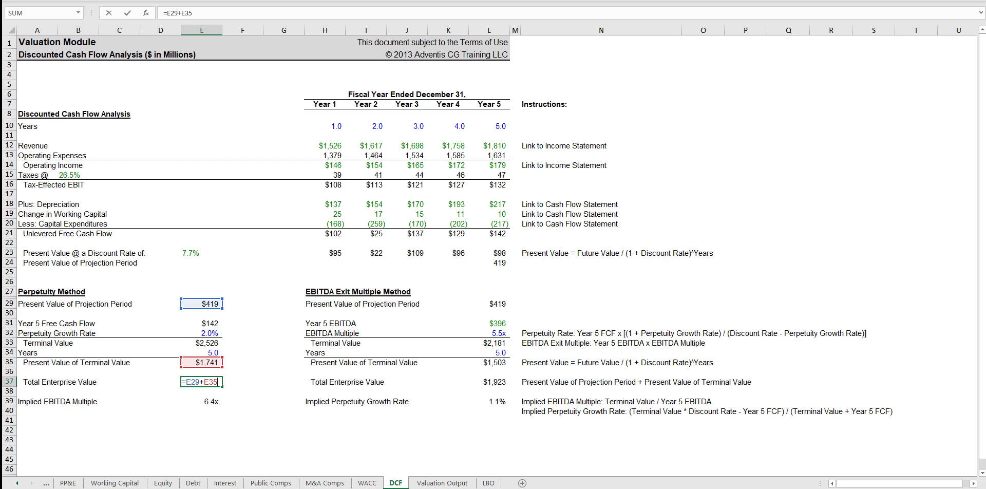
Confirm the $2,161 perpetuity enterprise value and the exit method's $419 link in L29.
key(Return)
click(489, 304)
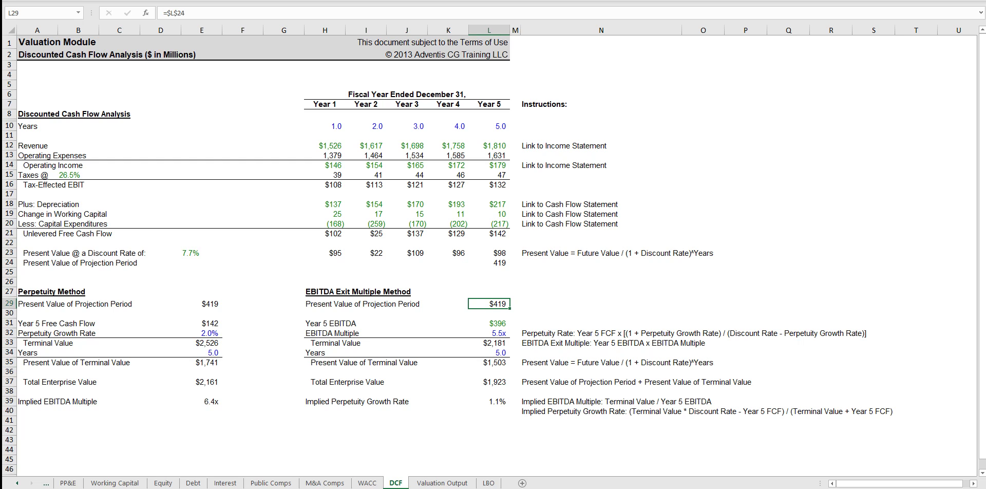
key(F2)
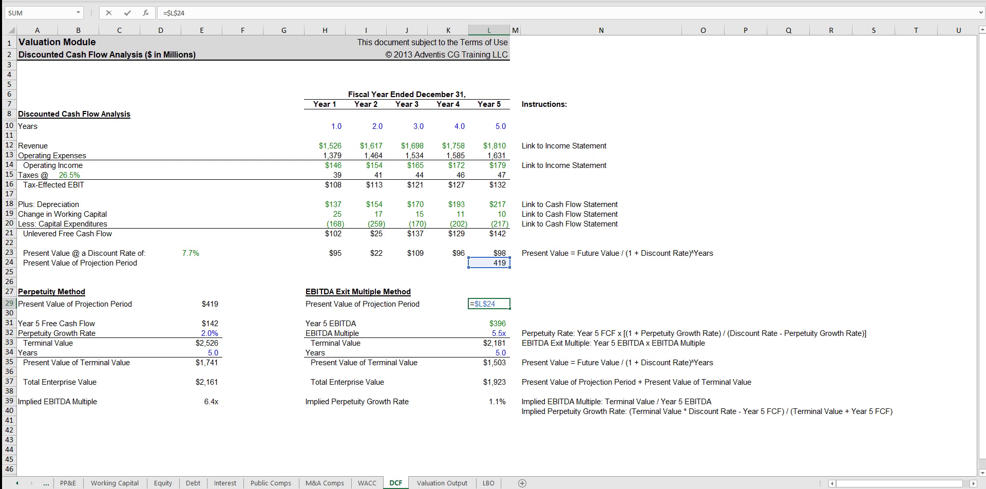
key(Escape)
key(Down)
key(Down)
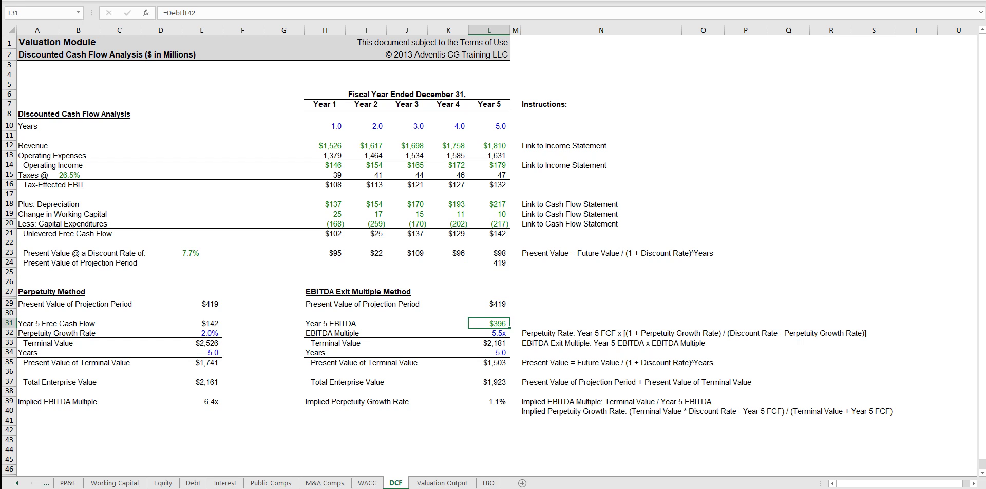
key(Down)
key(Down)
Verify exit-multiple terminal value $2,181, its $1,503 present value, and $1,923 enterprise value.
key(F2)
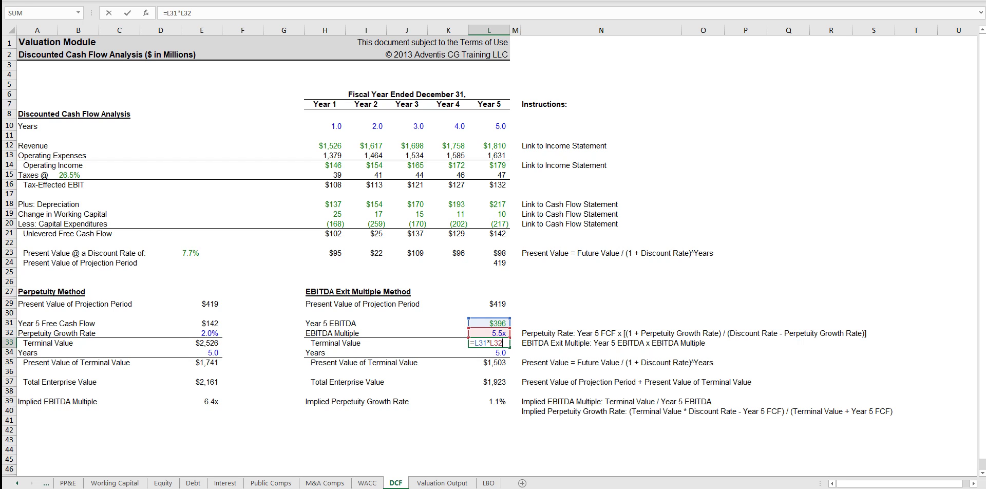
key(Escape)
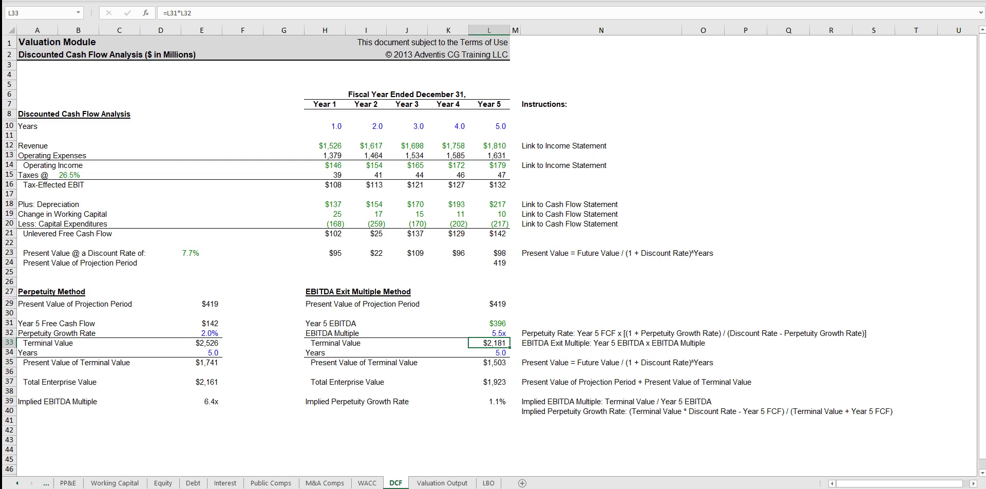
key(Down)
key(Down)
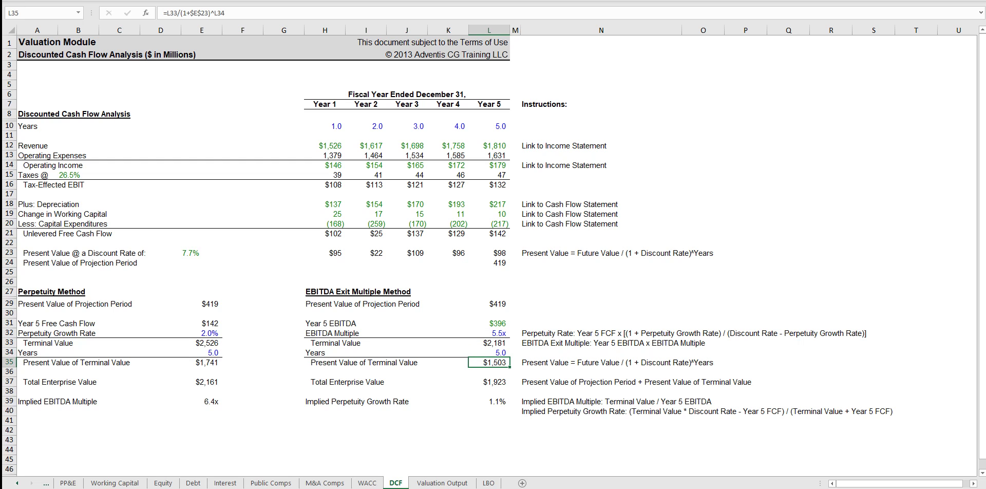
key(F2)
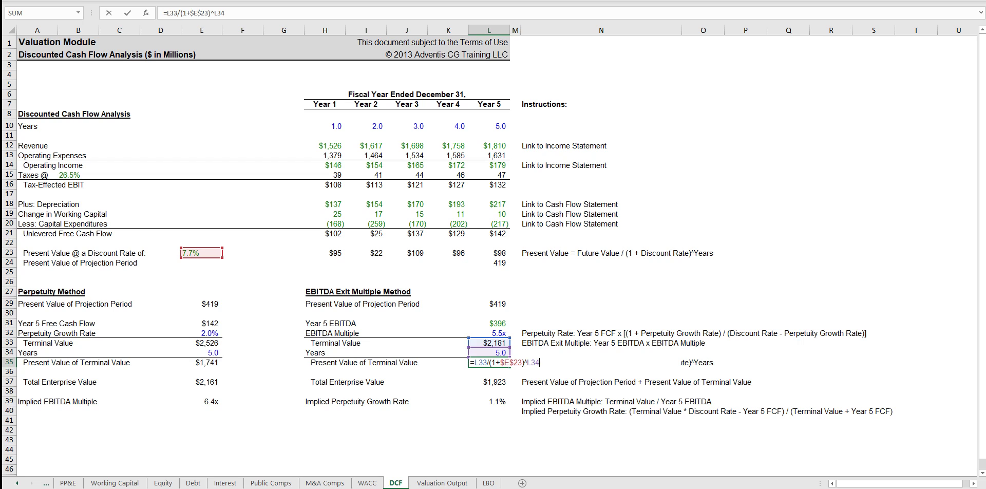
key(Escape)
key(Down)
key(Down)
key(F2)
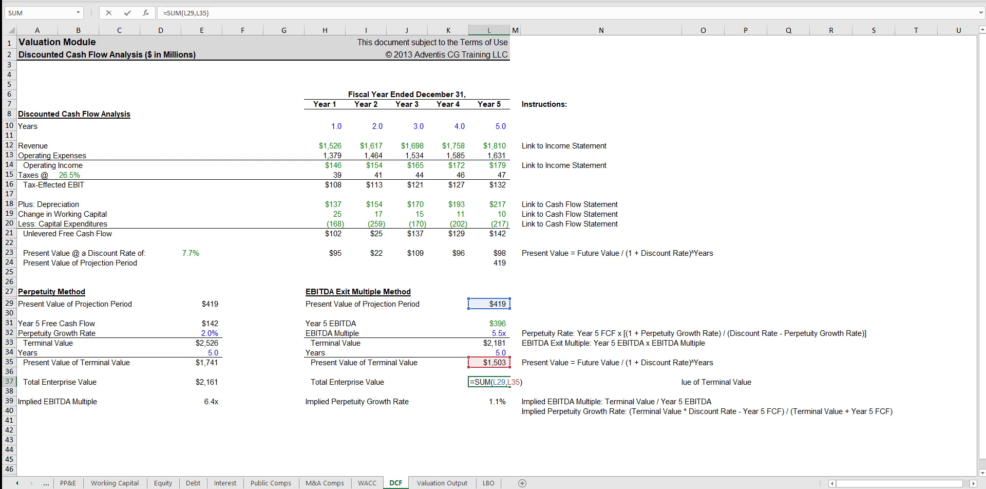
key(Escape)
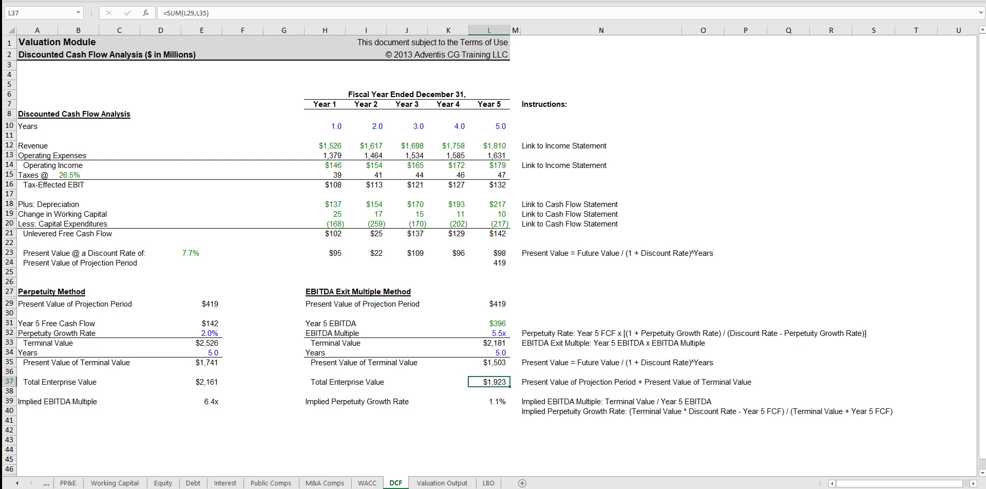